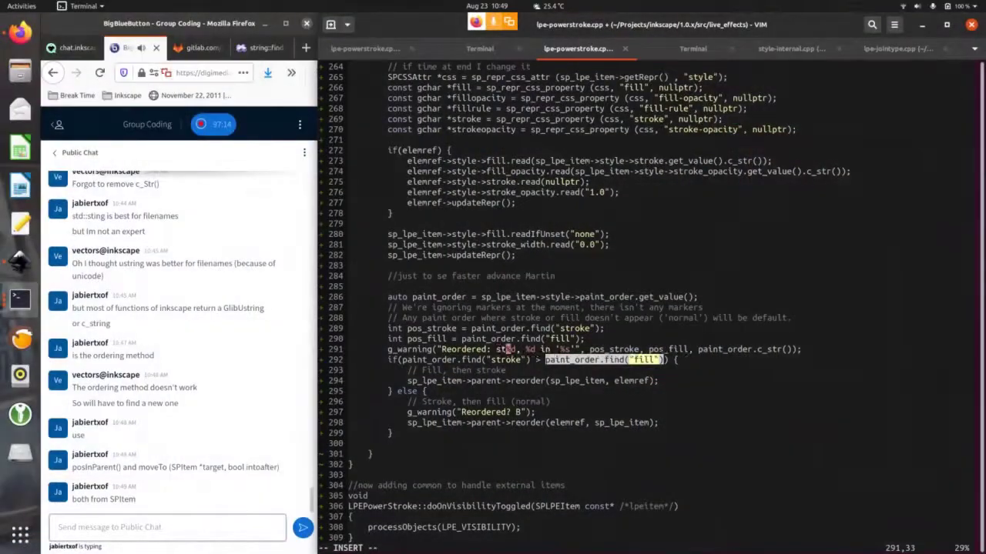
Label the Reordered warning's positions st: and fl: and save lpe-powerstroke.cpp with :w.
{"action": "type", "text": ":"}
{"action": "key", "text": "Right"}
{"action": "key", "text": "Right"}
{"action": "type", "text": "fl:"}
{"action": "key", "text": "Escape"}
{"action": "type", "text": ":w"}
{"action": "key", "text": "Return"}
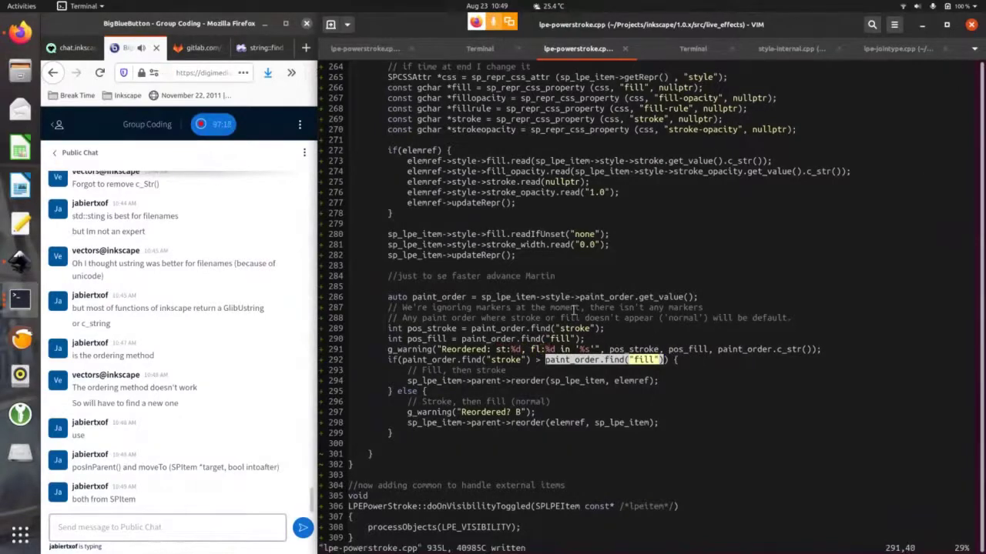
In VSCodium, rename line 276's variable to stroke_opacity via autocompletion.
{"action": "left_click", "coordinate": [472, 51]}
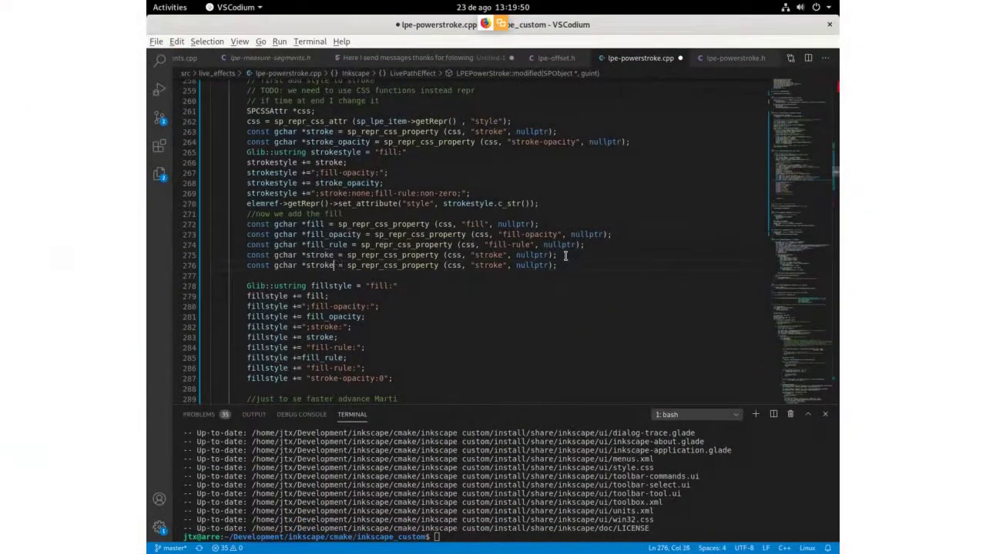
{"action": "type", "text": "stroke_opacit"}
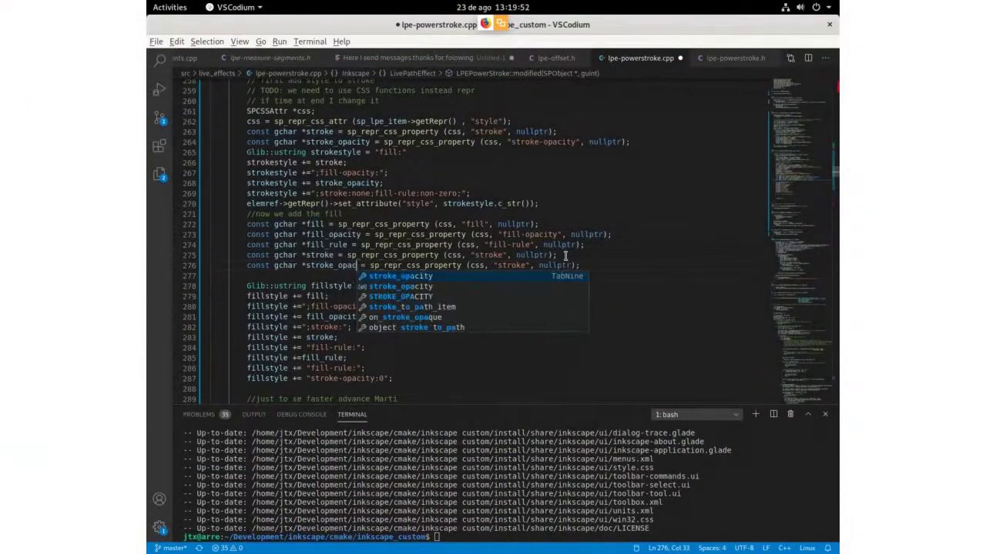
{"action": "type", "text": "y"}
{"action": "key", "text": "Escape"}
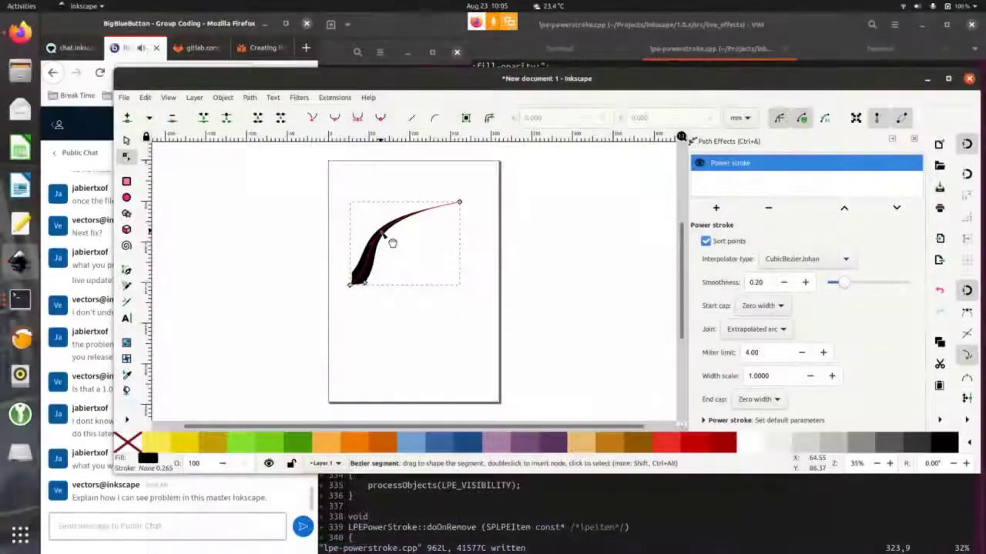
Draw a triangle power stroke path with a Scarlet Red stroke and Aluminium 1 fill.
{"action": "mouse_move", "coordinate": [392, 243]}
{"action": "left_mouse_down"}
{"action": "mouse_move", "coordinate": [440, 275]}
{"action": "mouse_move", "coordinate": [440, 264]}
{"action": "left_mouse_up"}
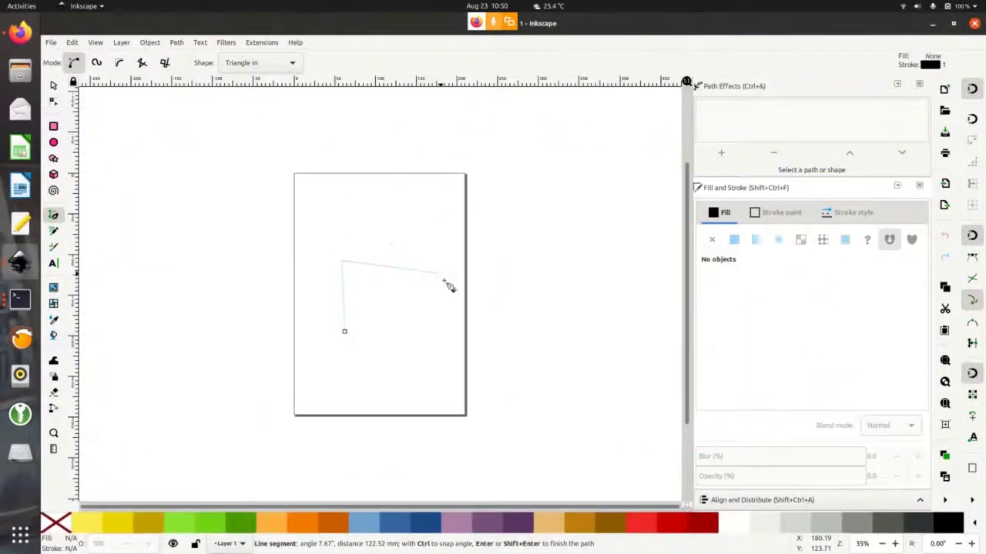
{"action": "key", "text": "Return"}
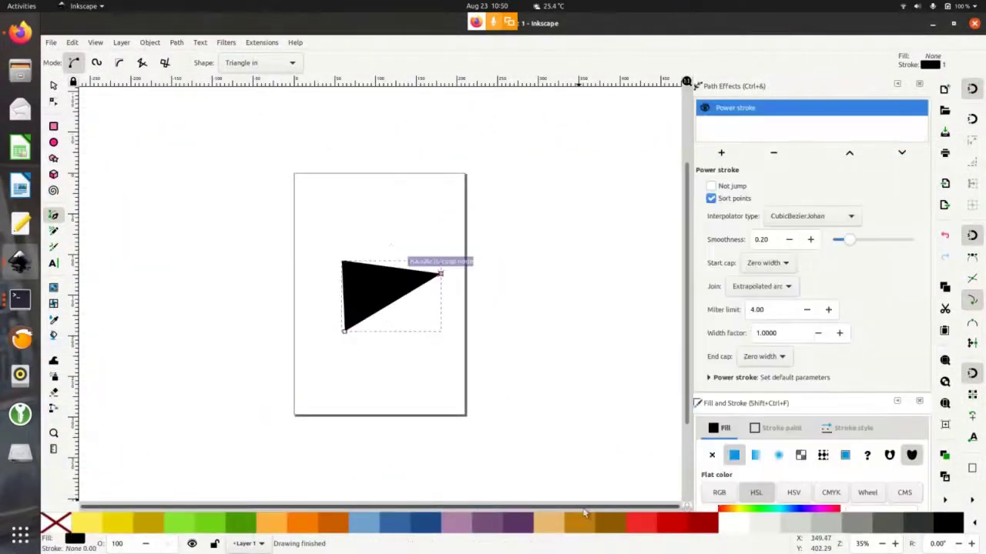
{"action": "left_click", "coordinate": [664, 528], "text": "shift"}
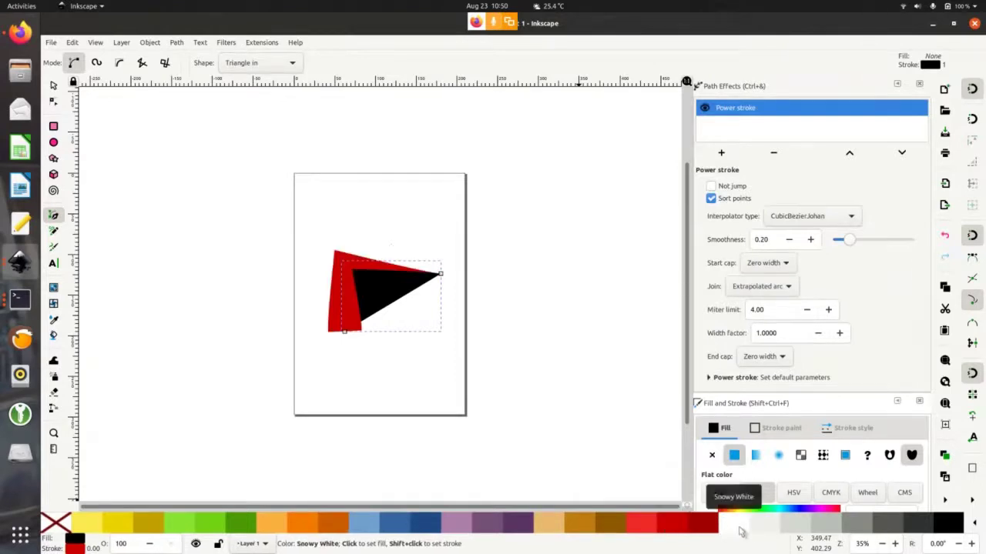
{"action": "left_click", "coordinate": [761, 529]}
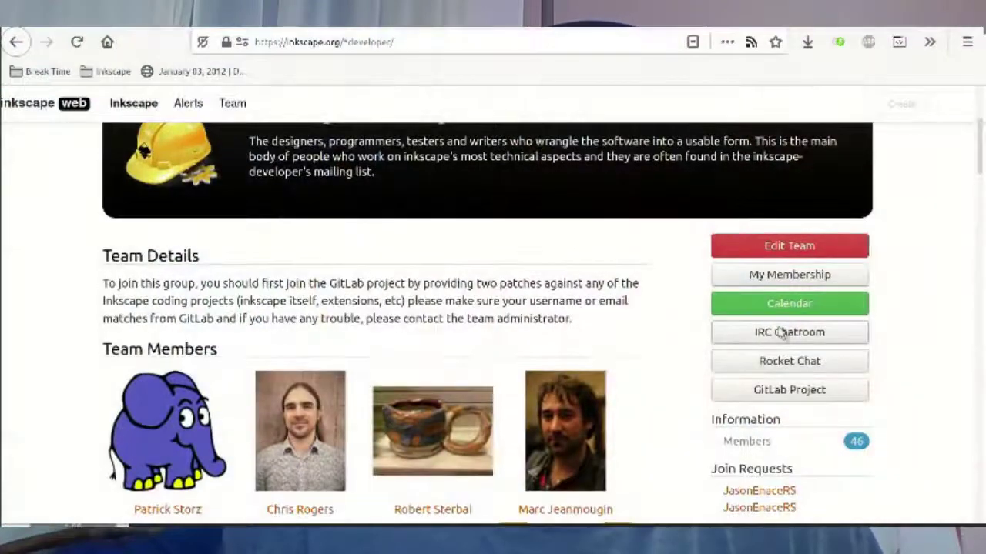
Go from the developer team's Calendar to the Inkscape Developer Meeting event page.
{"action": "left_click", "coordinate": [805, 307]}
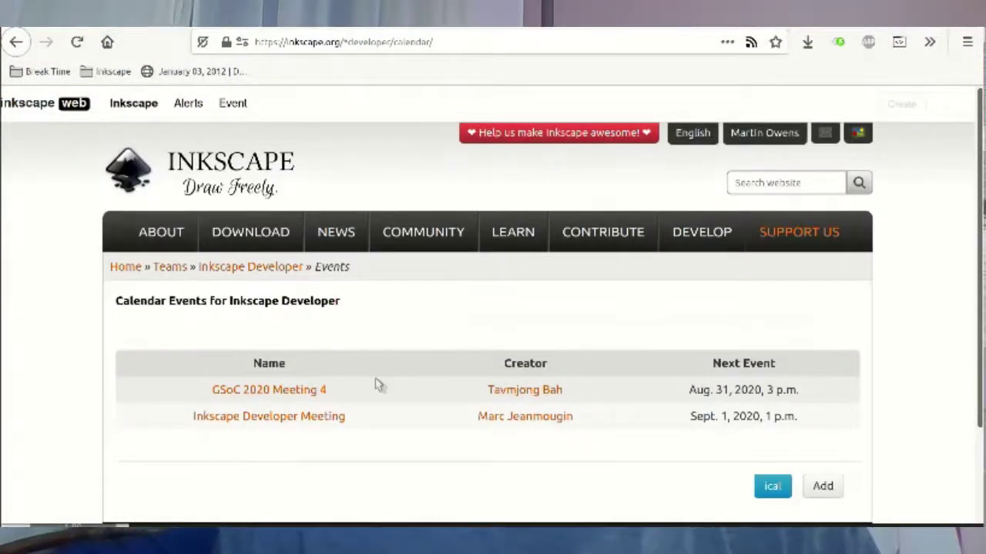
{"action": "left_click", "coordinate": [304, 416]}
{"action": "scroll", "coordinate": [375, 368], "scroll_direction": "down", "scroll_amount": 5}
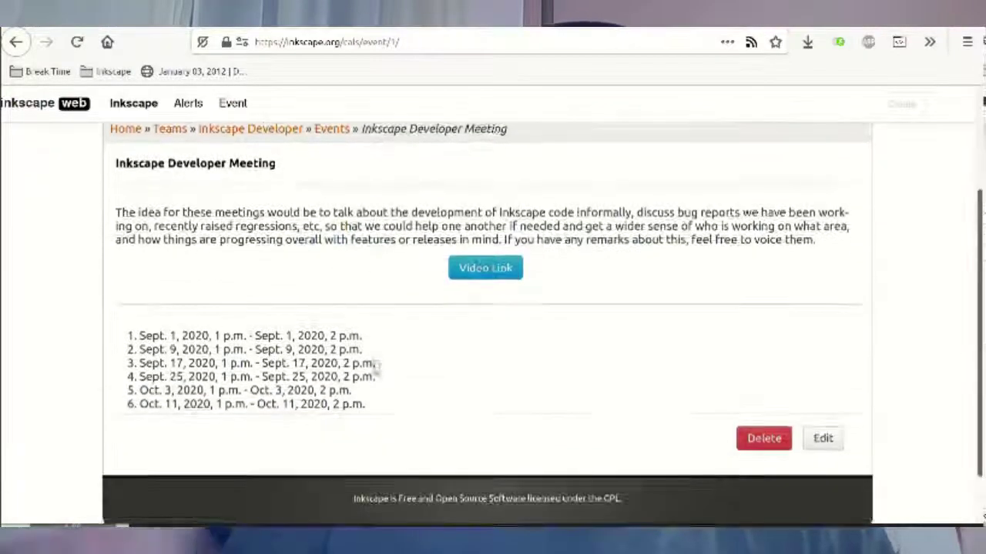
{"action": "scroll", "coordinate": [387, 339], "scroll_direction": "up", "scroll_amount": 3}
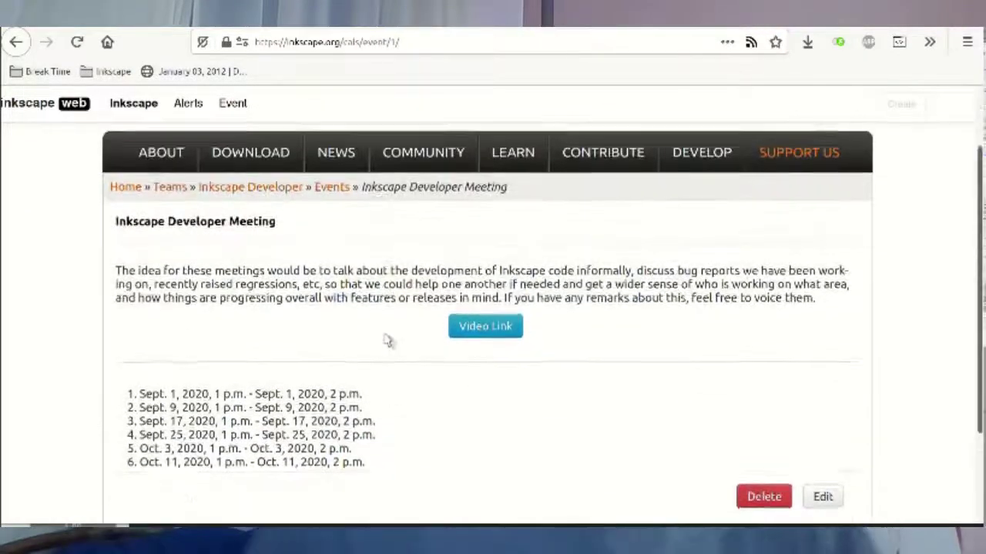
{"action": "scroll", "coordinate": [388, 341], "scroll_direction": "down", "scroll_amount": 1}
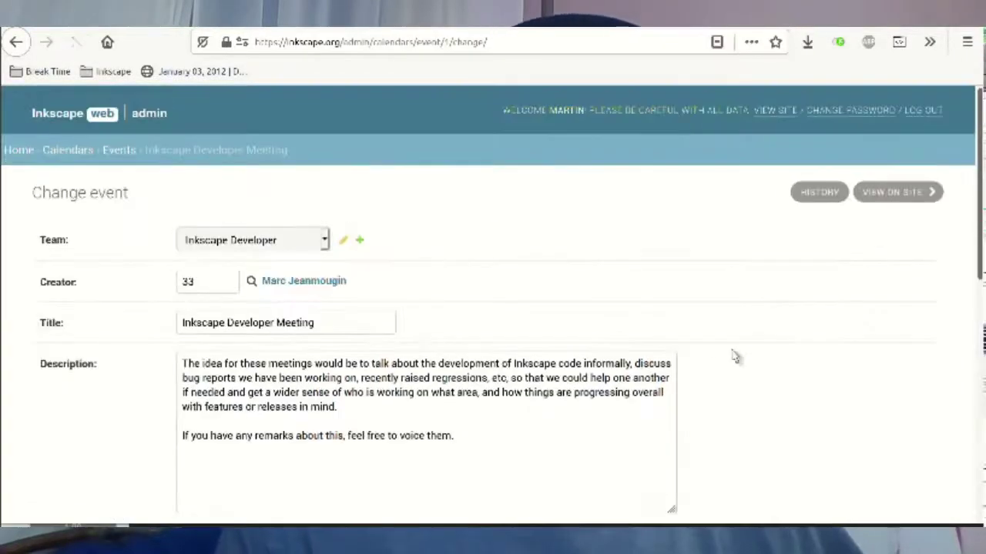
Add a Weekly recurrence rule, every 1 week, beside the existing Every 8 days rule.
{"action": "scroll", "coordinate": [699, 342], "scroll_direction": "down", "scroll_amount": 7}
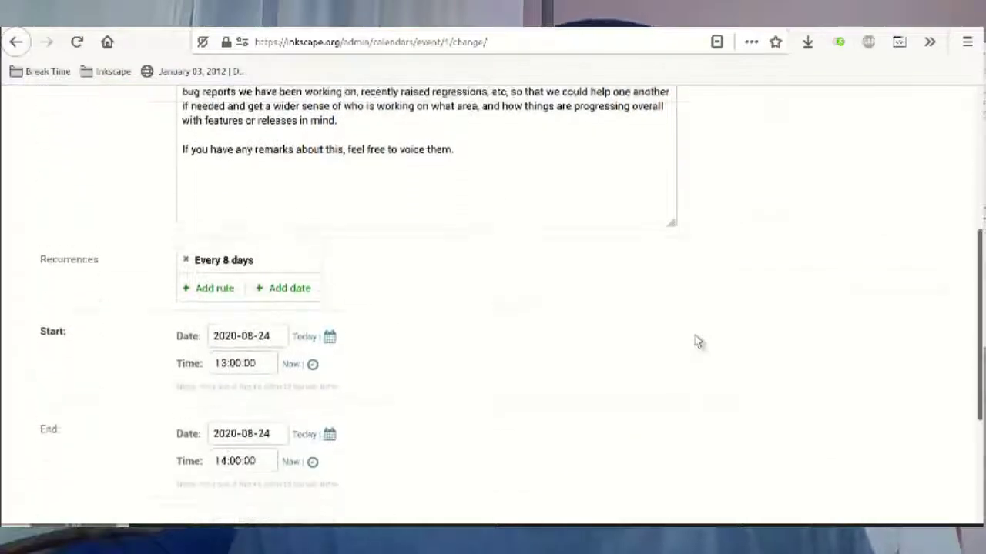
{"action": "scroll", "coordinate": [697, 342], "scroll_direction": "down", "scroll_amount": 3}
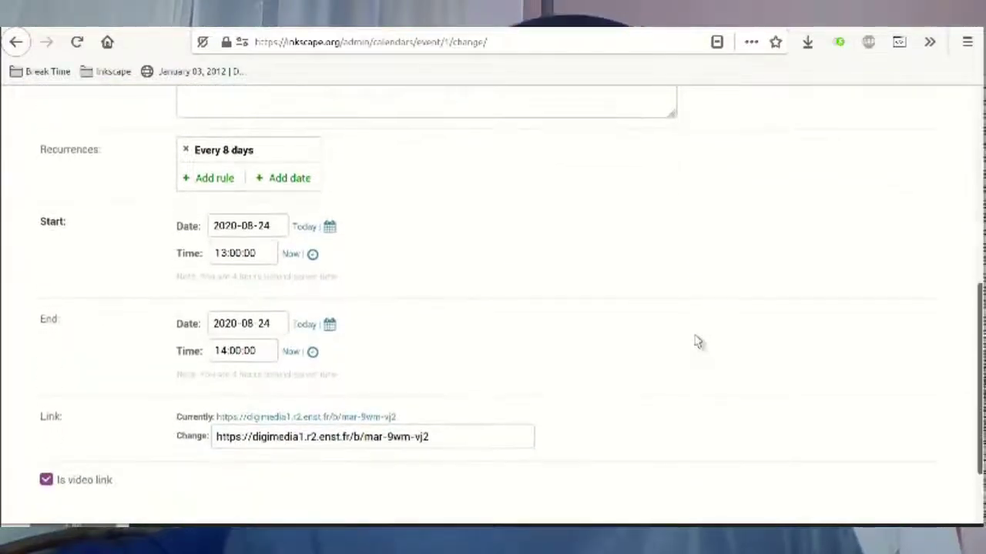
{"action": "left_click", "coordinate": [215, 178]}
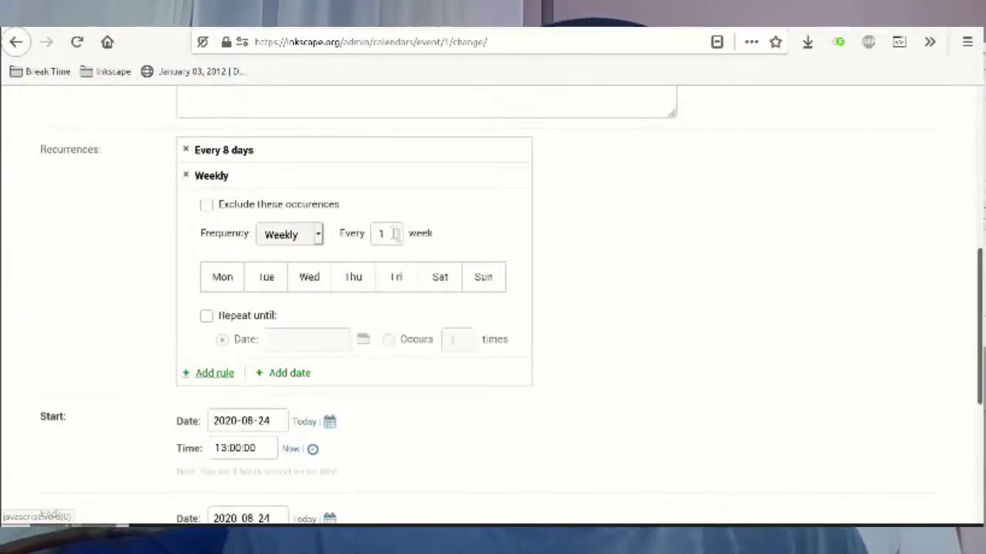
{"action": "scroll", "coordinate": [590, 286], "scroll_direction": "down", "scroll_amount": 6}
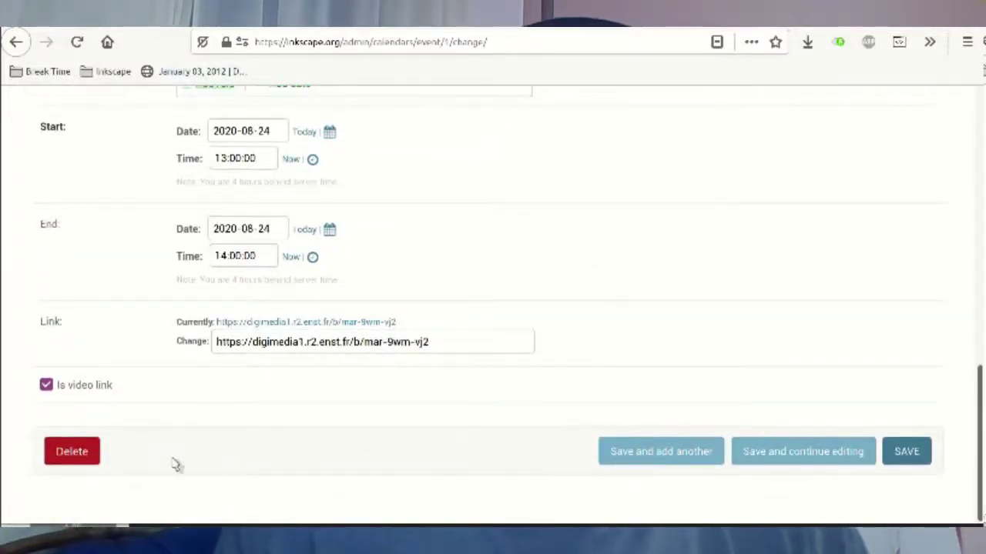
{"action": "scroll", "coordinate": [676, 421], "scroll_direction": "up", "scroll_amount": 8}
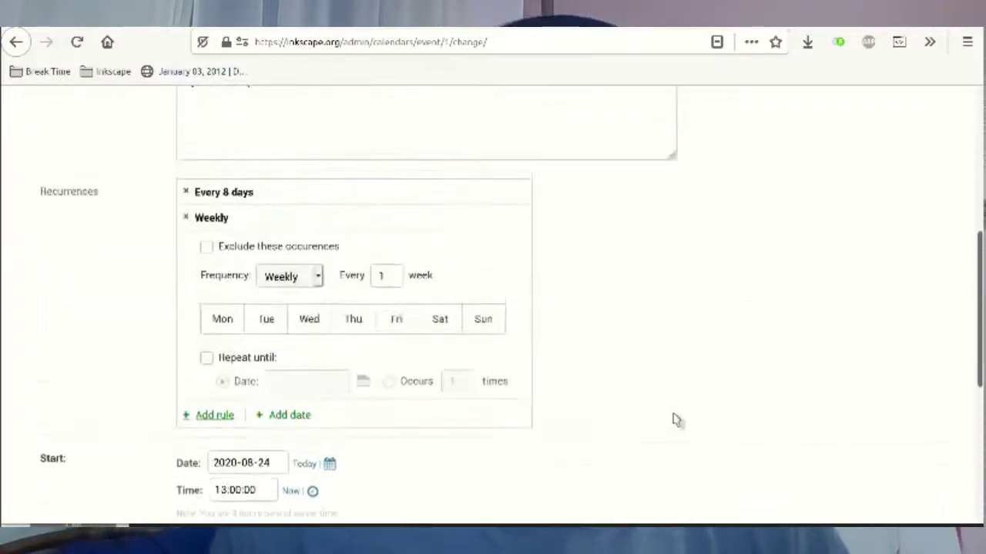
Go back to the developer calendar events and download them as iCal, choosing Open with.
{"action": "left_click", "coordinate": [17, 44]}
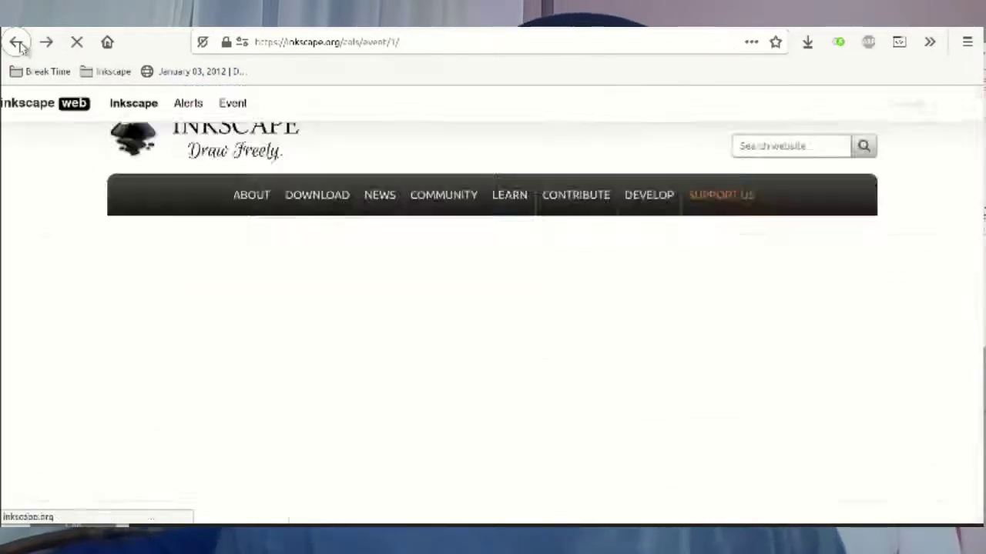
{"action": "key", "text": "alt+Left"}
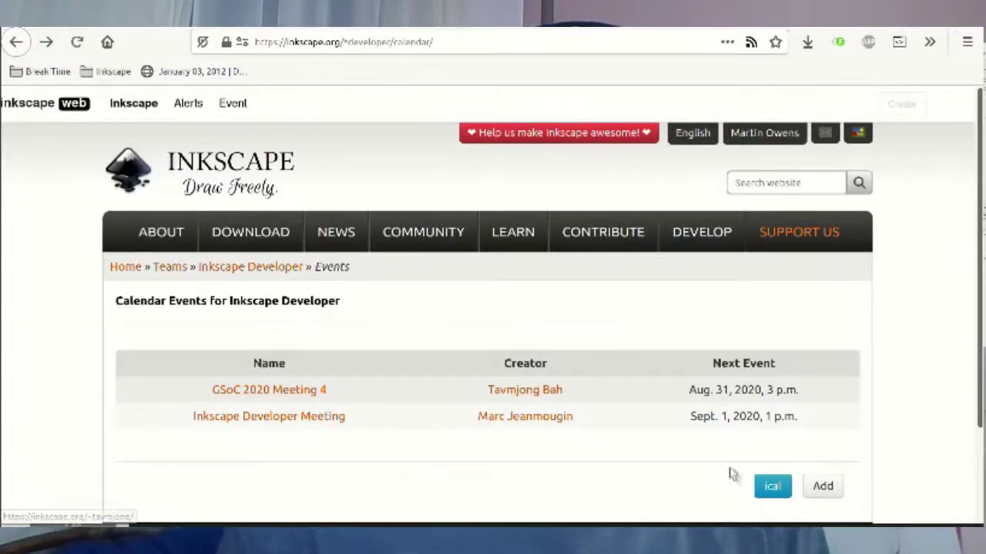
{"action": "left_click", "coordinate": [771, 488]}
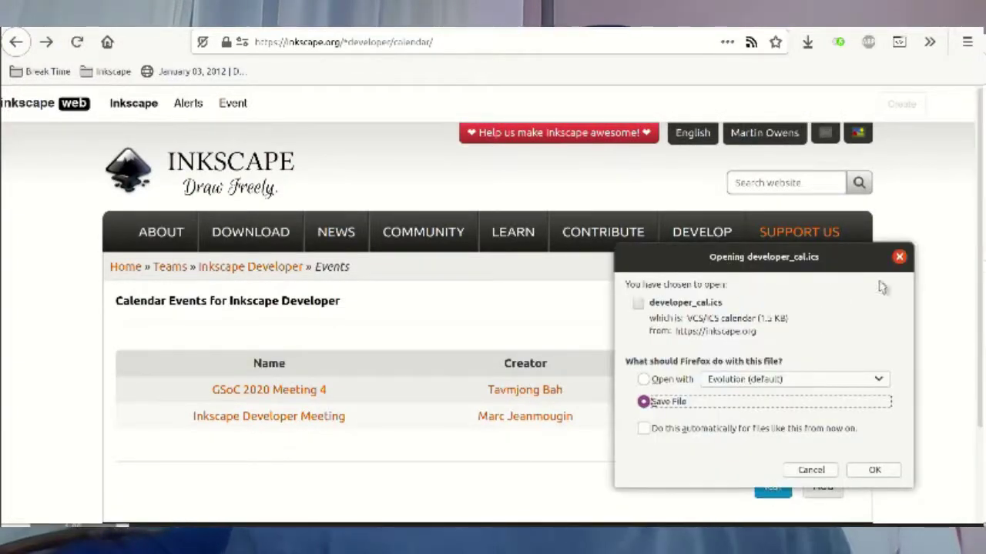
{"action": "left_click", "coordinate": [770, 378]}
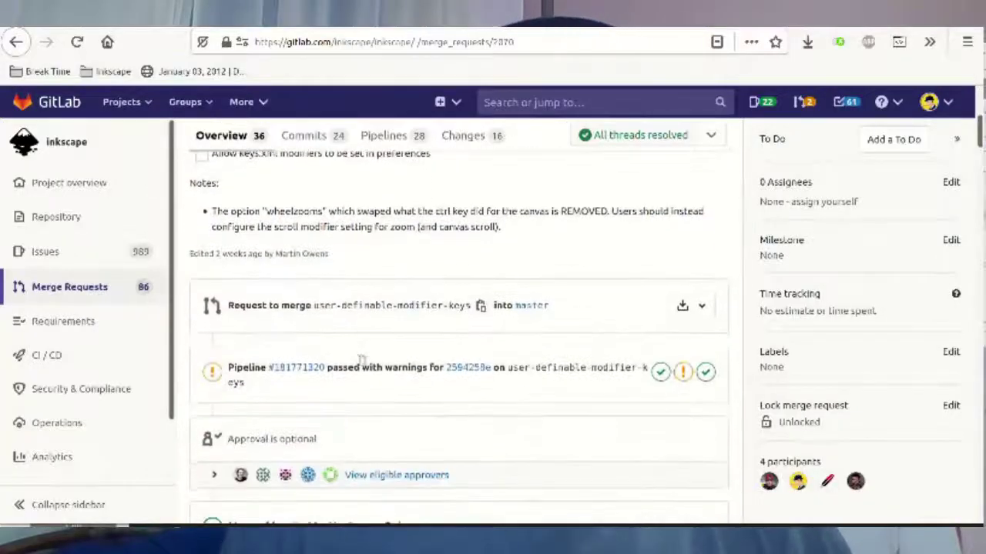
{"action": "scroll", "coordinate": [365, 369], "scroll_direction": "down", "scroll_amount": 10}
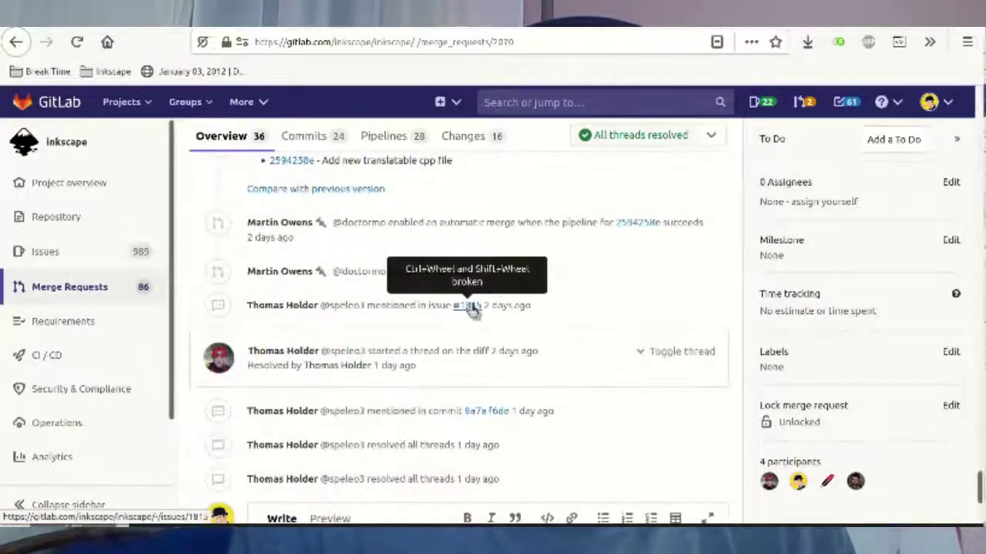
Follow the merge request's link to issue #1815, 'Ctrl+Wheel and Shift+Wheel broken'.
{"action": "left_click", "coordinate": [471, 306]}
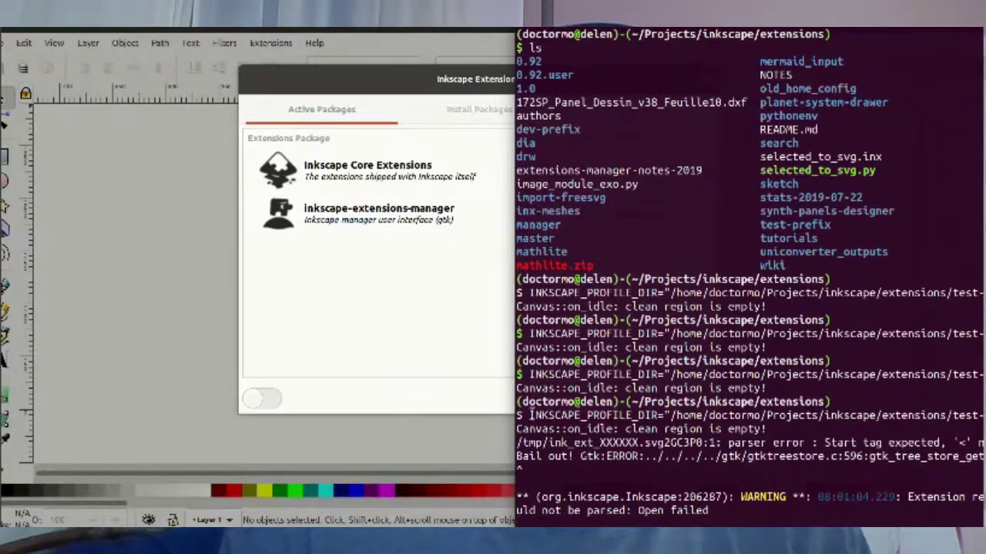
{"action": "left_click_drag", "start_coordinate": [530, 416], "coordinate": [659, 417]}
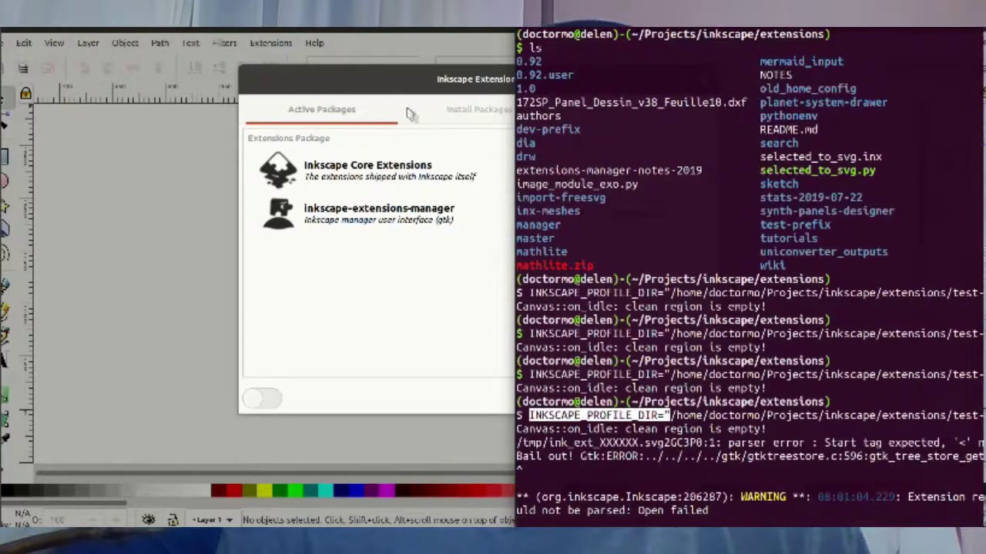
{"action": "left_click", "coordinate": [414, 80]}
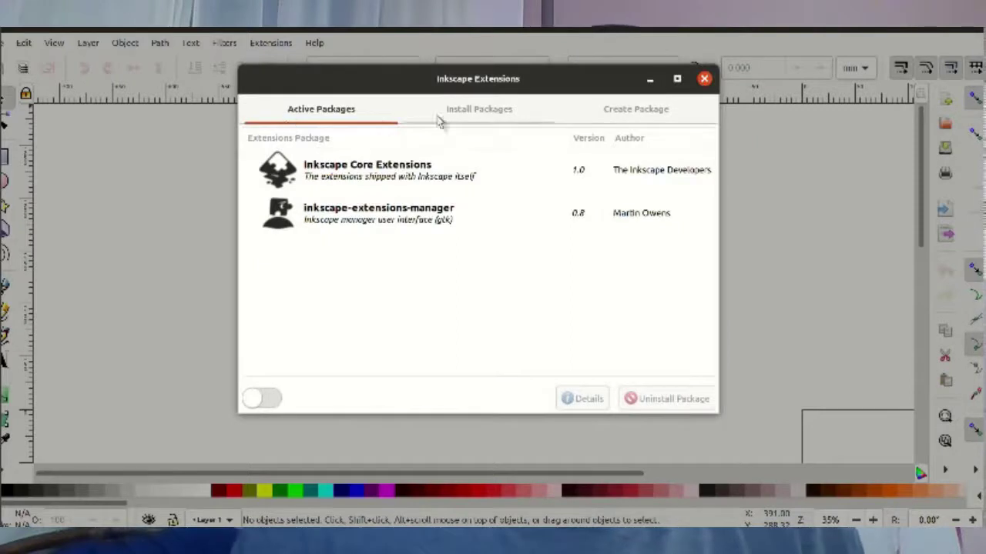
Search Install Packages for 'inkscape' with online packages listed.
{"action": "left_click", "coordinate": [445, 117]}
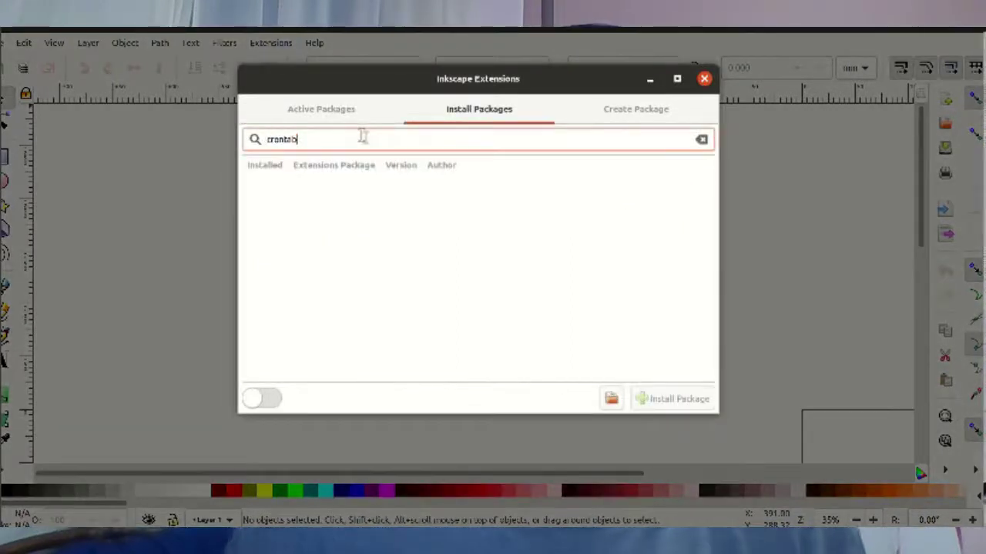
{"action": "key", "text": "BackSpace"}
{"action": "key", "text": "BackSpace"}
{"action": "key", "text": "BackSpace"}
{"action": "key", "text": "BackSpace"}
{"action": "key", "text": "BackSpace"}
{"action": "key", "text": "BackSpace"}
{"action": "key", "text": "BackSpace"}
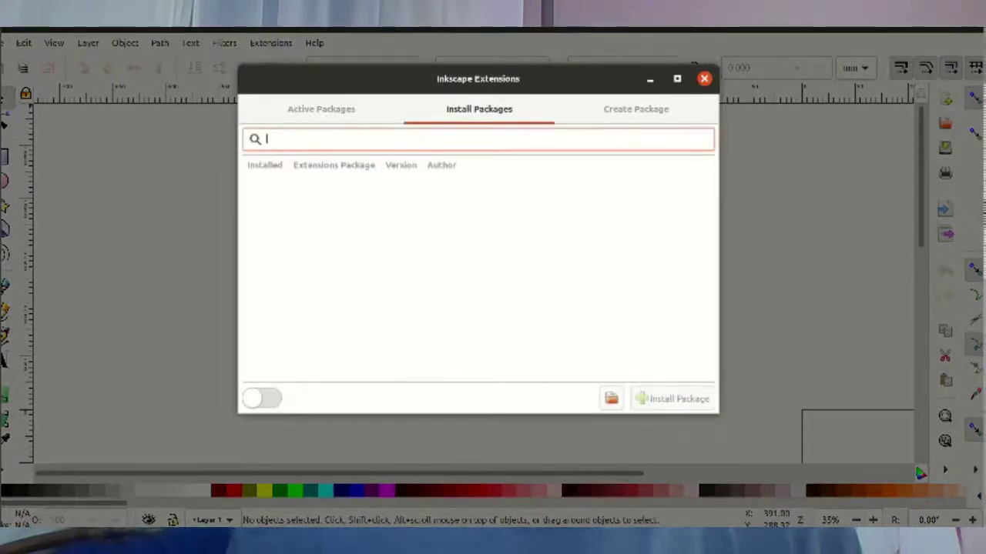
{"action": "type", "text": "inkscape"}
{"action": "left_click", "coordinate": [262, 398]}
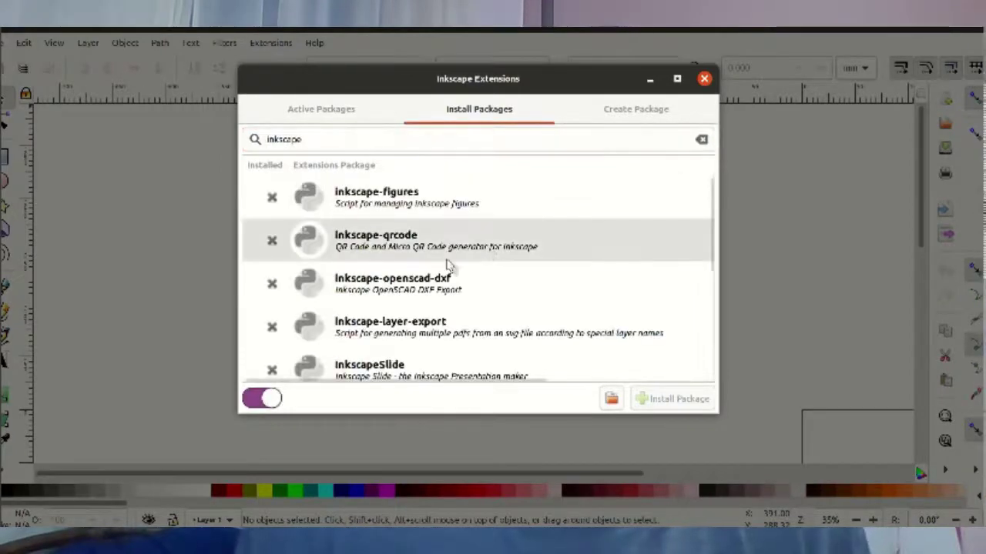
Install the inkscape-qrcode package and close the installation output.
{"action": "scroll", "coordinate": [446, 262], "scroll_direction": "down", "scroll_amount": 2}
{"action": "scroll", "coordinate": [447, 264], "scroll_direction": "down", "scroll_amount": 2}
{"action": "scroll", "coordinate": [447, 264], "scroll_direction": "up", "scroll_amount": 3}
{"action": "left_click", "coordinate": [451, 202]}
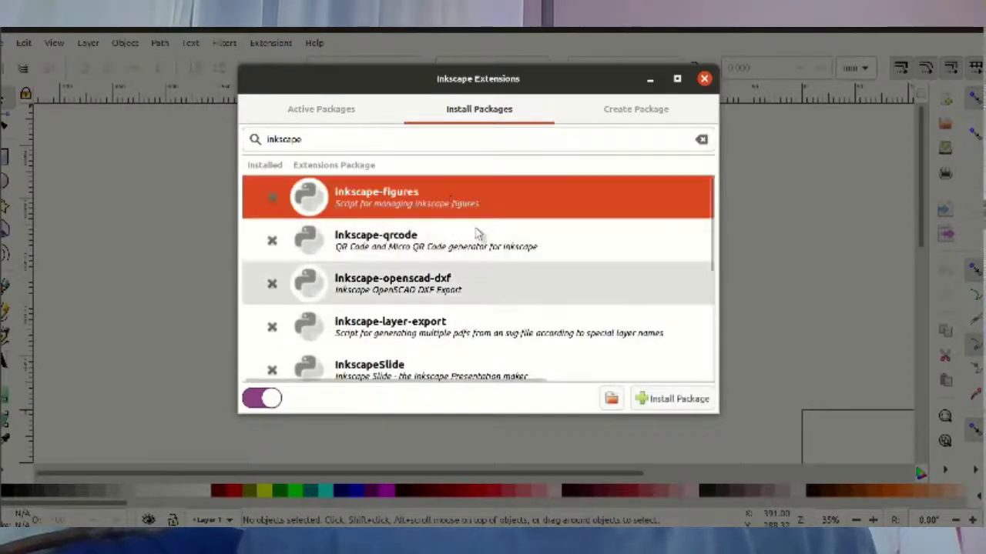
{"action": "left_click", "coordinate": [499, 251]}
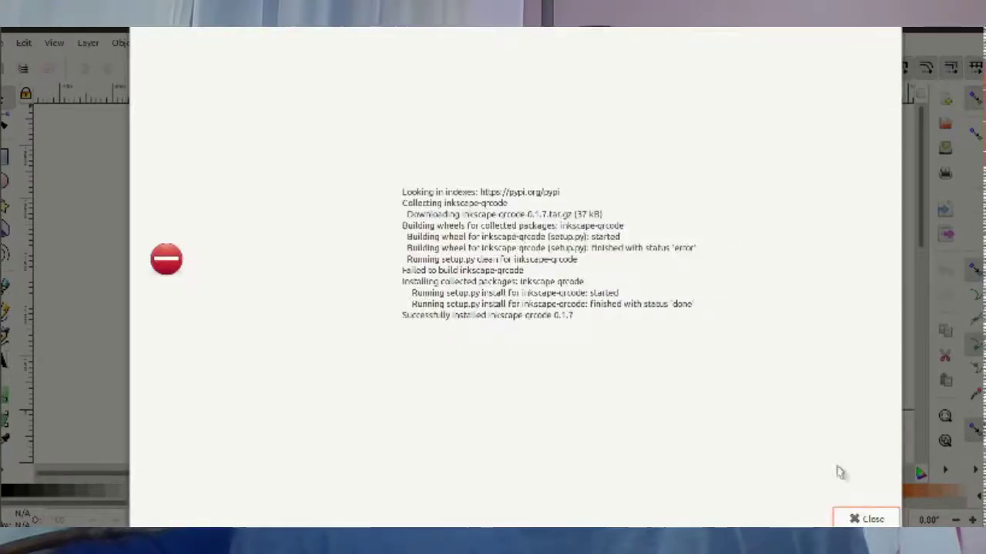
{"action": "left_click", "coordinate": [865, 519]}
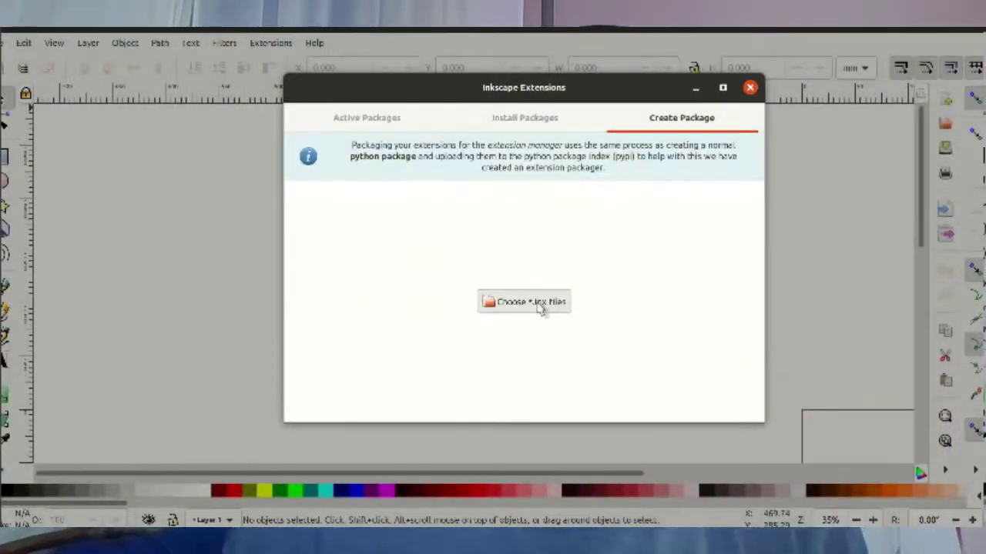
Load manage_extensions.inx into the Basic Package Creator.
{"action": "left_click", "coordinate": [539, 306]}
{"action": "left_click", "coordinate": [446, 225]}
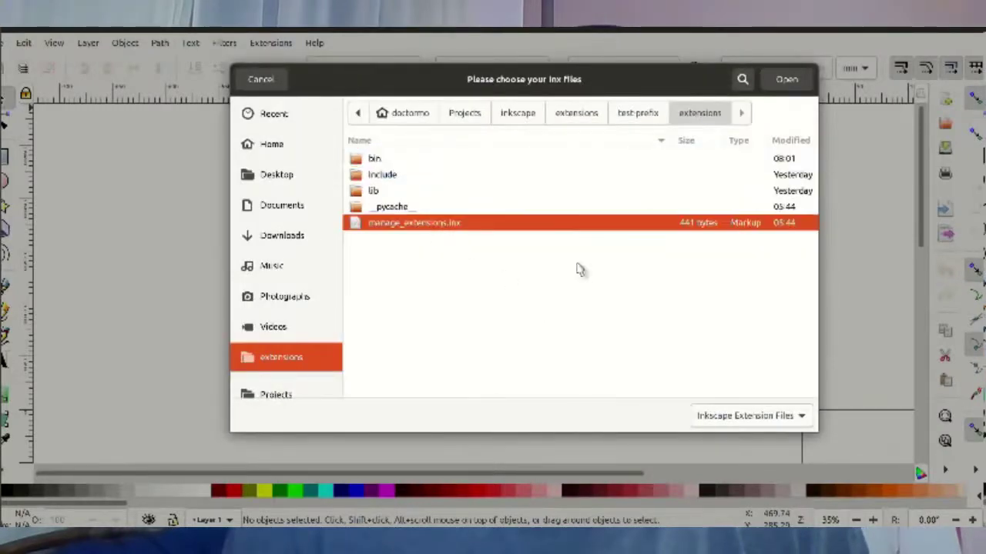
{"action": "left_click", "coordinate": [786, 79]}
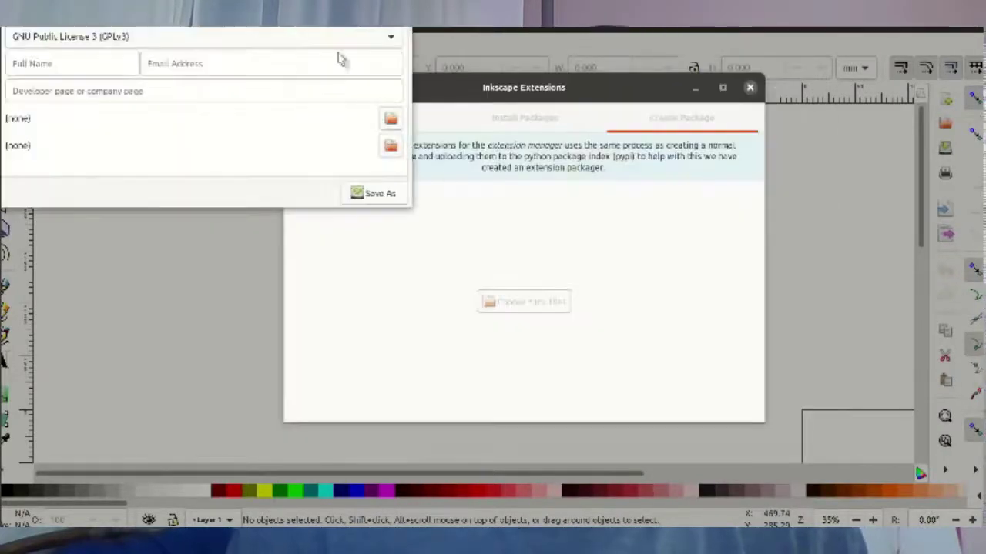
{"action": "left_click_drag", "start_coordinate": [517, 88], "coordinate": [642, 97]}
Set version 0.8 and the GNU Affero Public License 3, and start entering the author's name.
{"action": "left_click", "coordinate": [487, 230]}
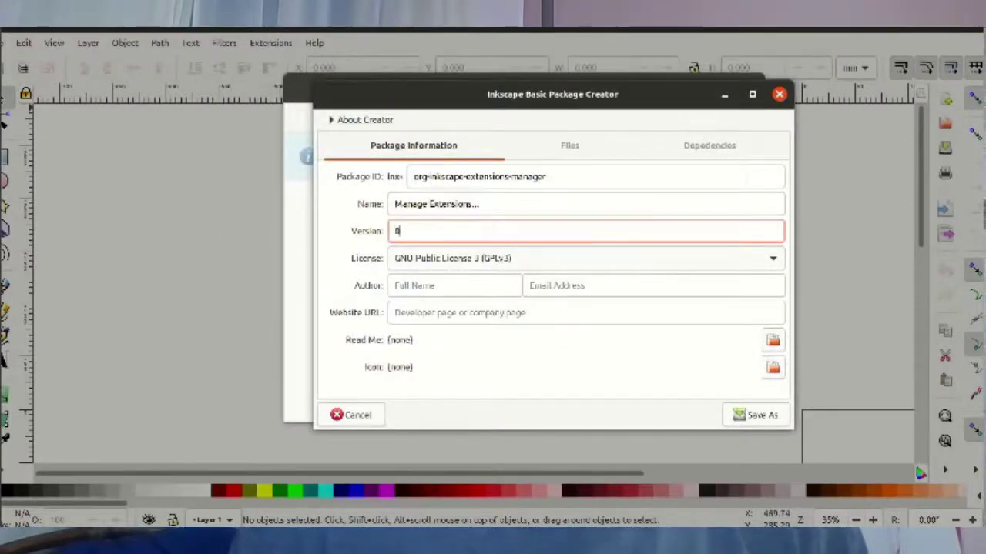
{"action": "left_click", "coordinate": [476, 259]}
{"action": "left_click", "coordinate": [493, 301]}
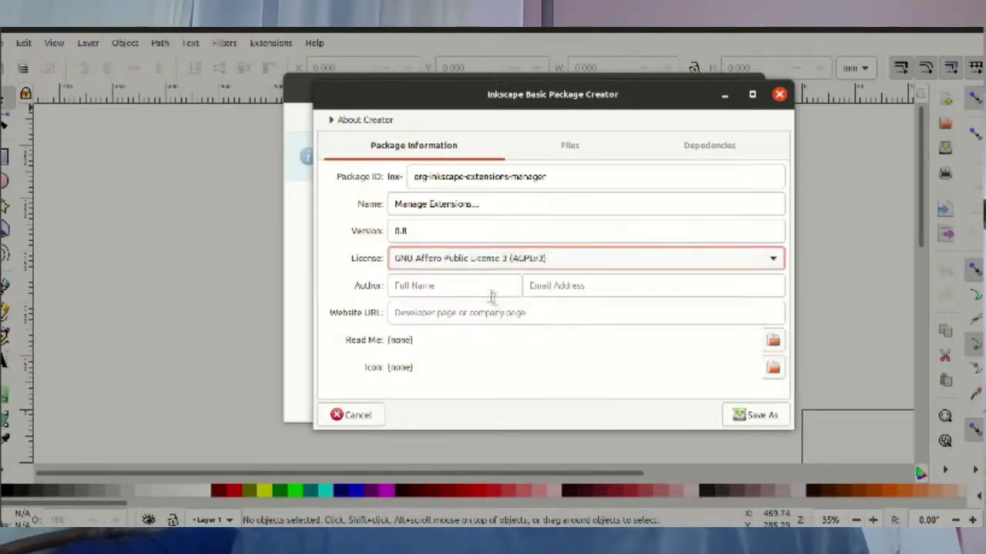
{"action": "left_click", "coordinate": [454, 287]}
{"action": "type", "text": "Martin Owens"}
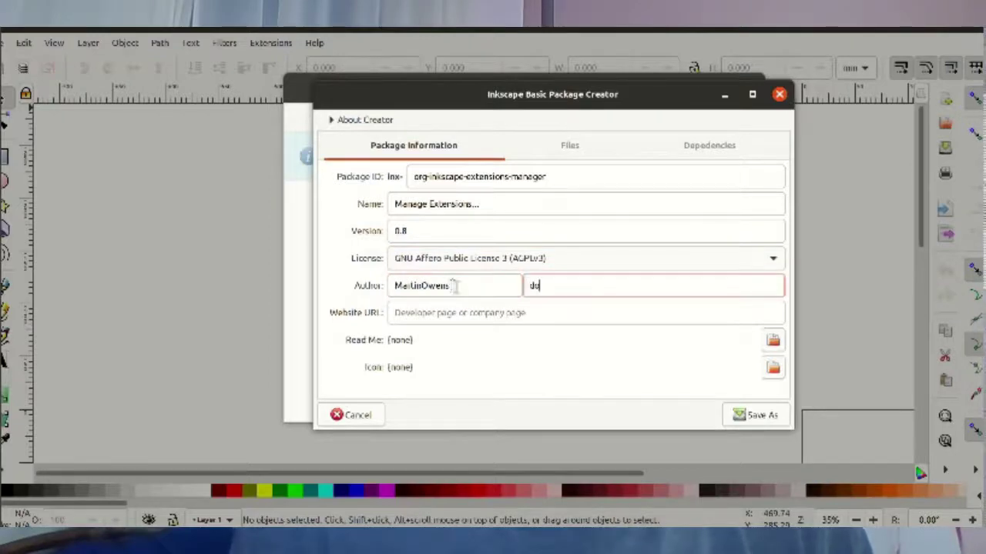